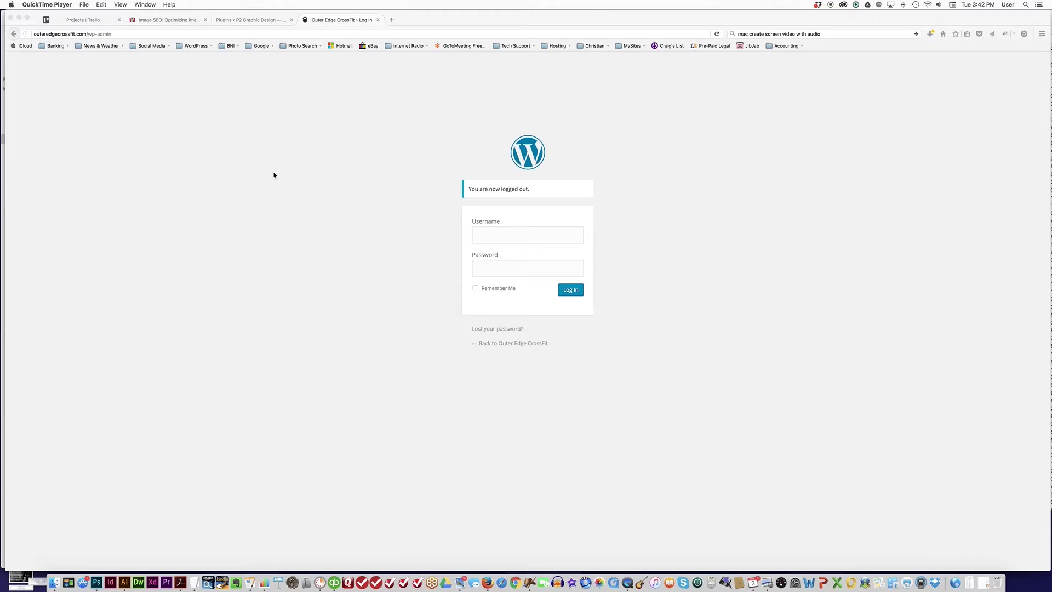
Enter the admin username and password on the login form and tick Remember Me
left_click(501, 232)
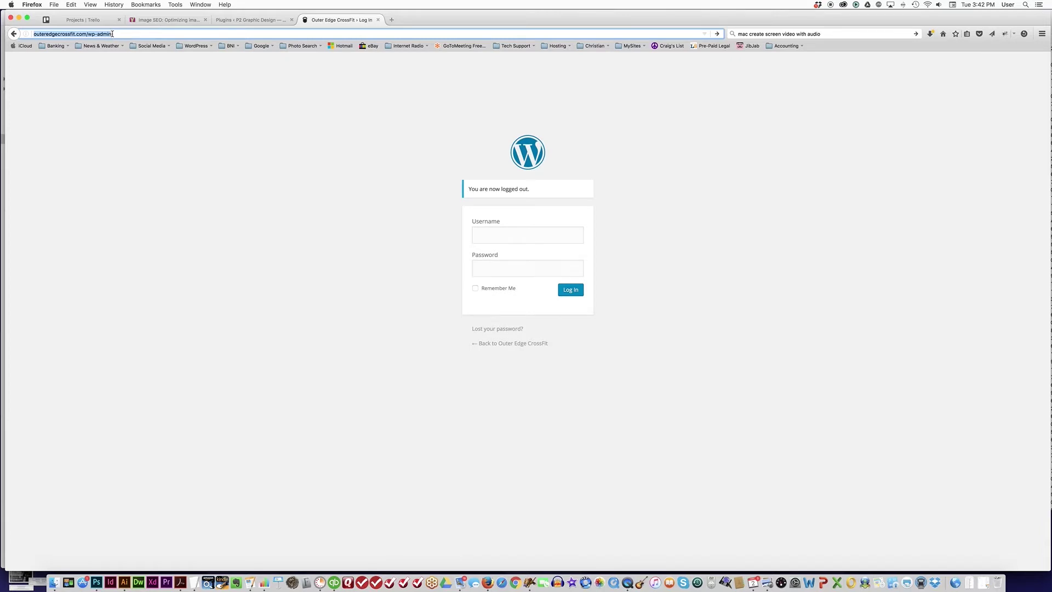
left_click(512, 241)
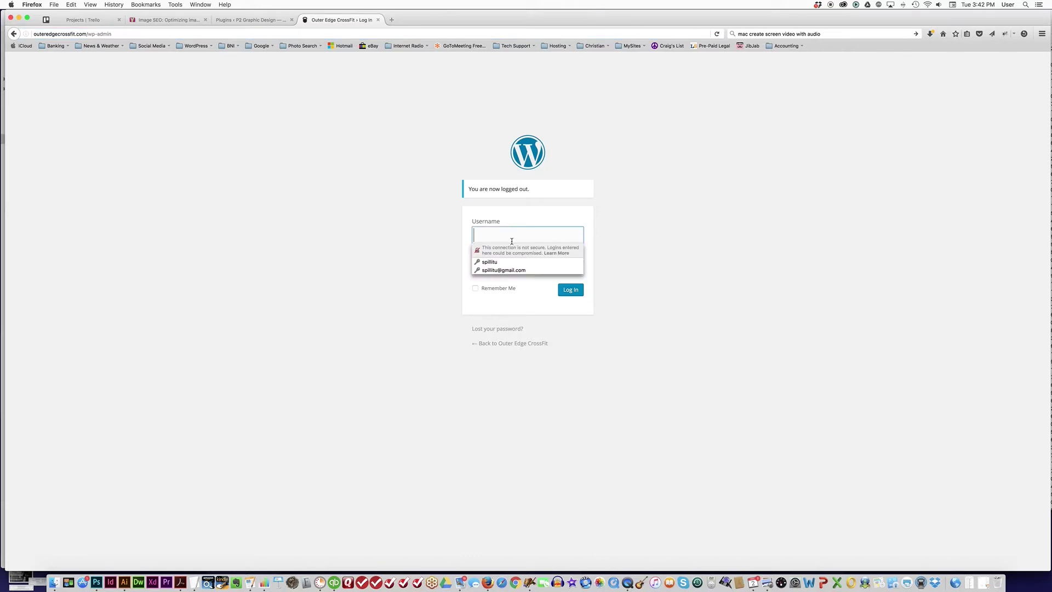
left_click(427, 274)
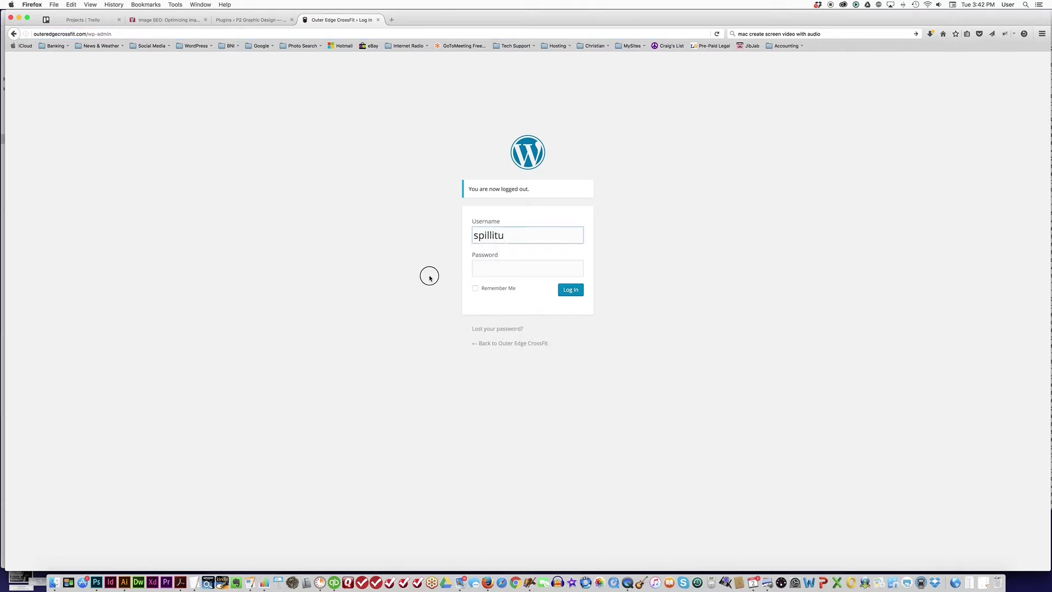
left_click(497, 269)
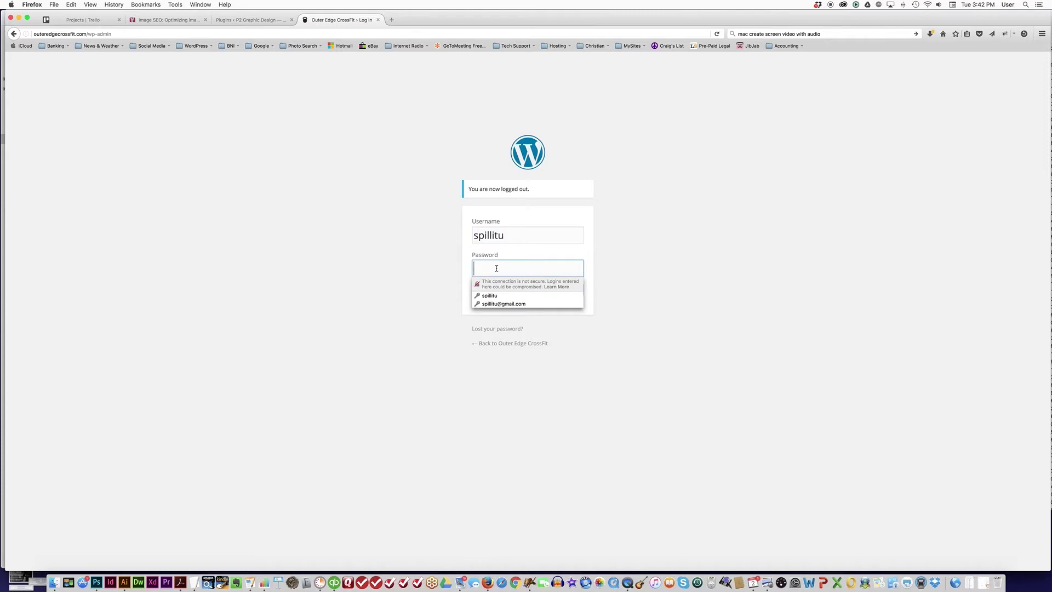
type("•••••••••")
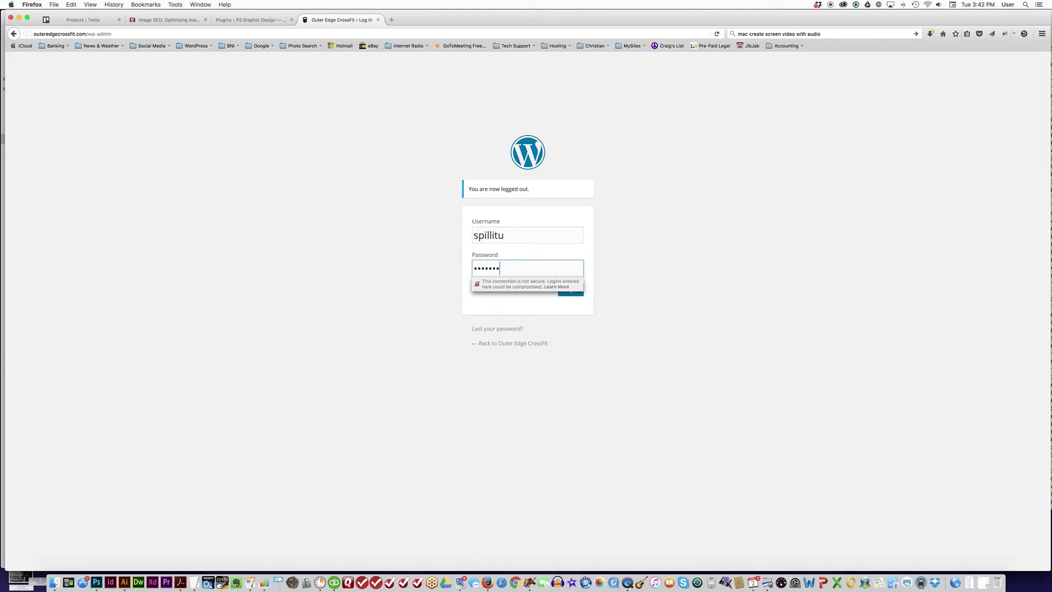
type("•")
left_click(507, 305)
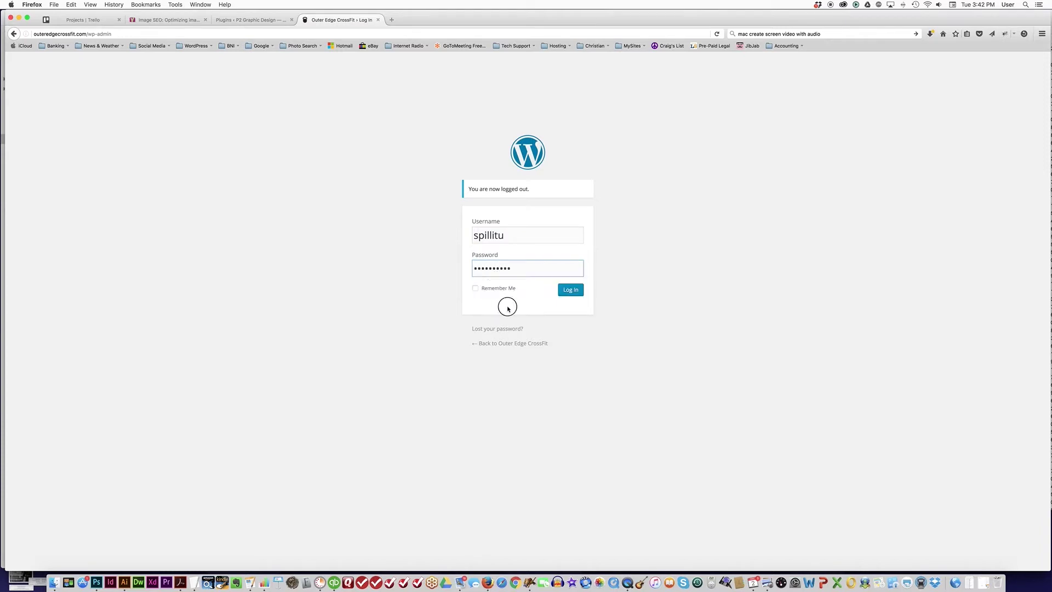
left_click(475, 289)
Log in to the Outer Edge CrossFit admin and go to the BackupBuddy Backup page
left_click(570, 290)
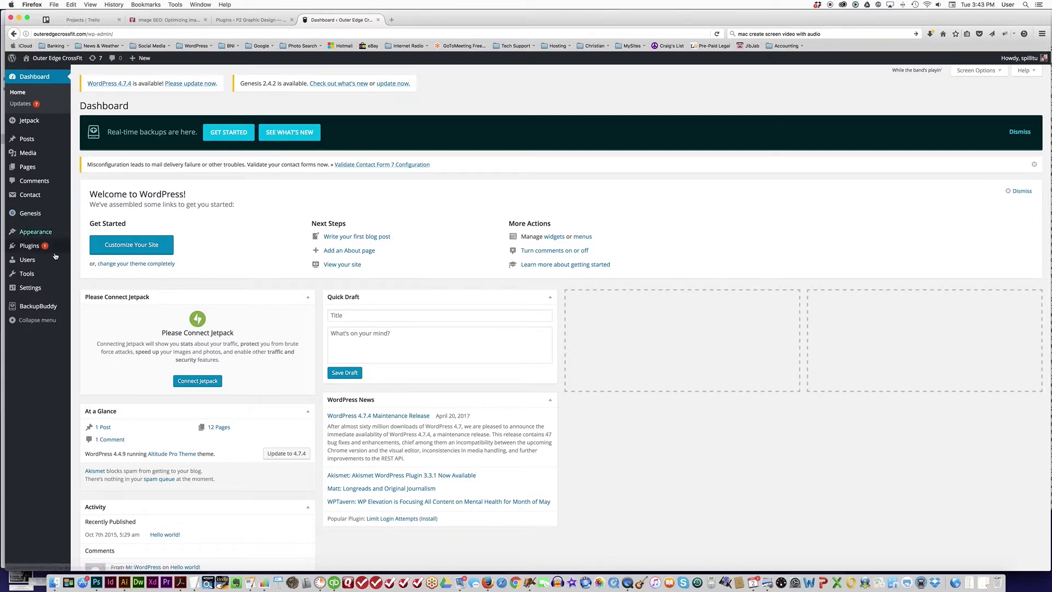
mouse_move(30, 249)
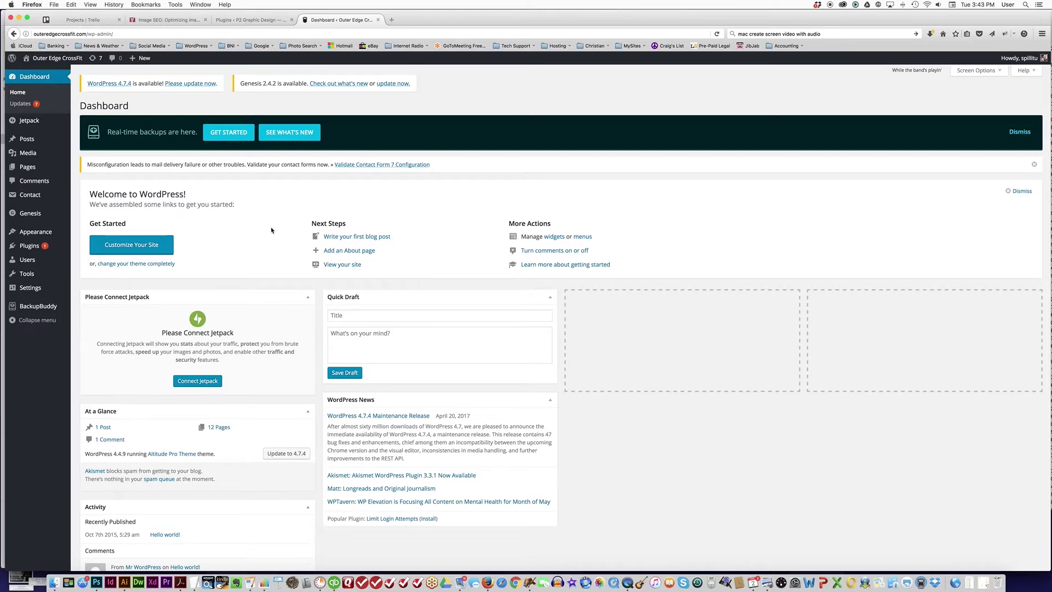
left_click(44, 307)
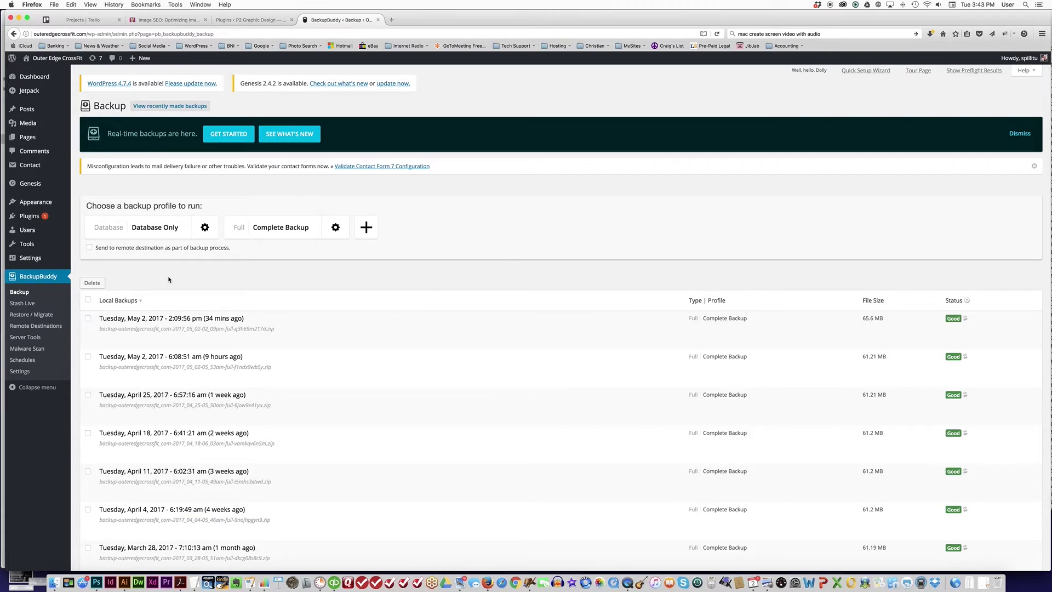
Download the May 2, 2017 complete backup and save the file to the computer
mouse_move(152, 336)
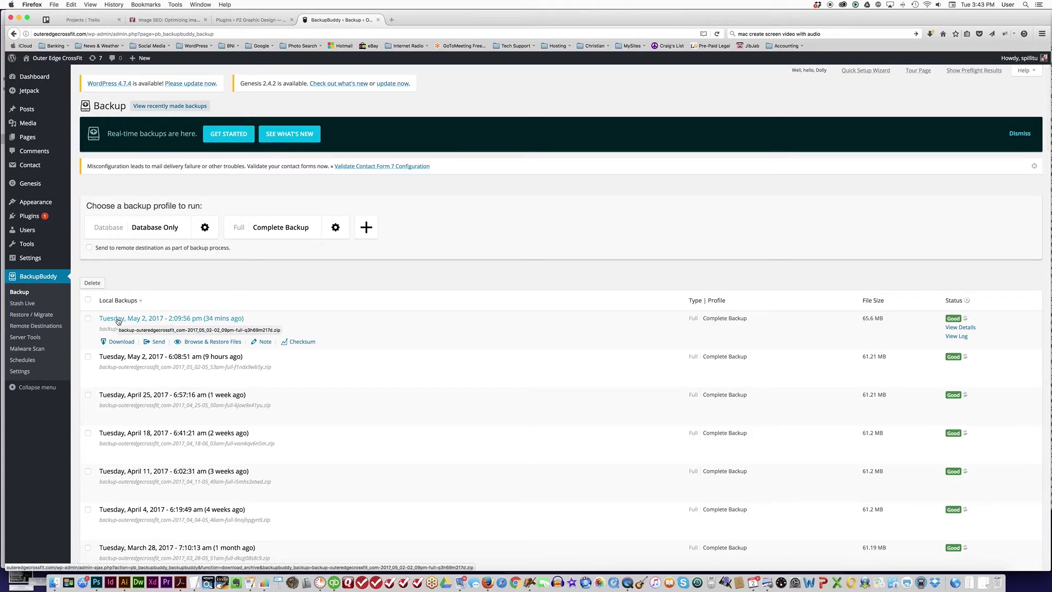
left_click(118, 342)
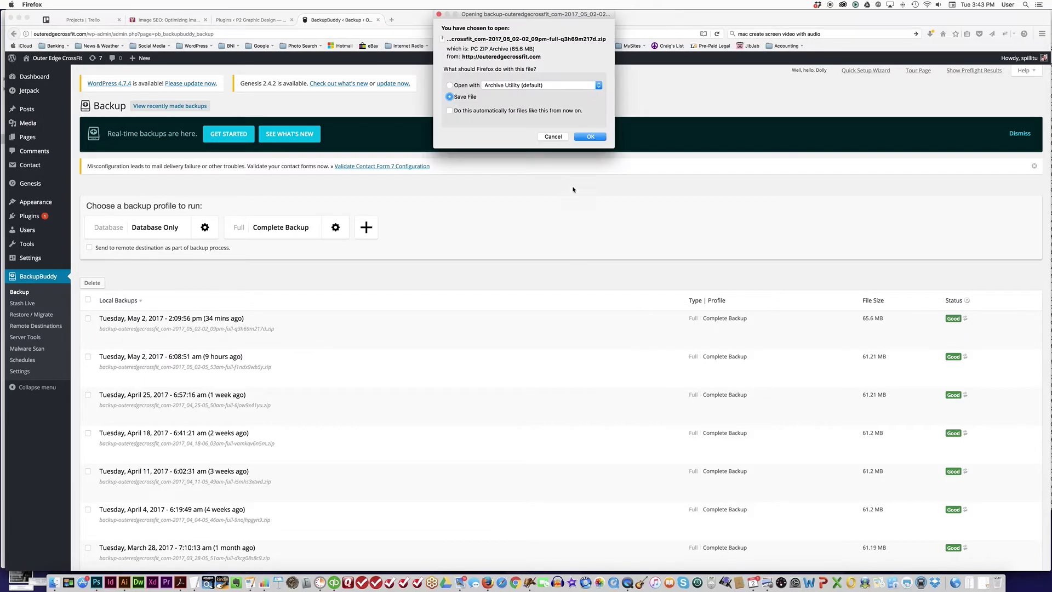
left_click(591, 136)
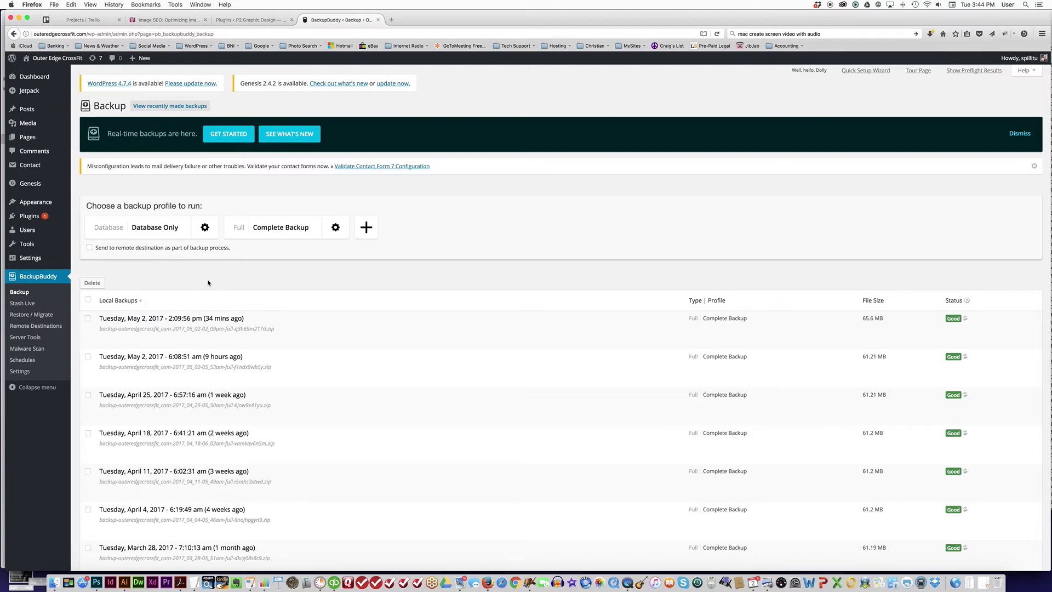
Download importbuddy.php from Restore / Migrate, protected with its own password, and save it
left_click(37, 316)
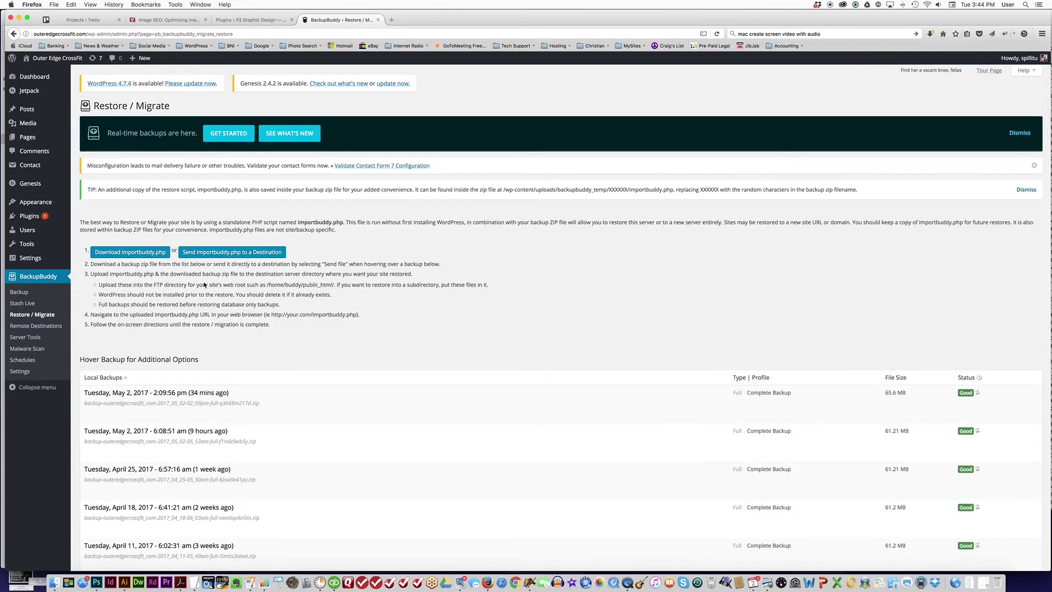
left_click(139, 253)
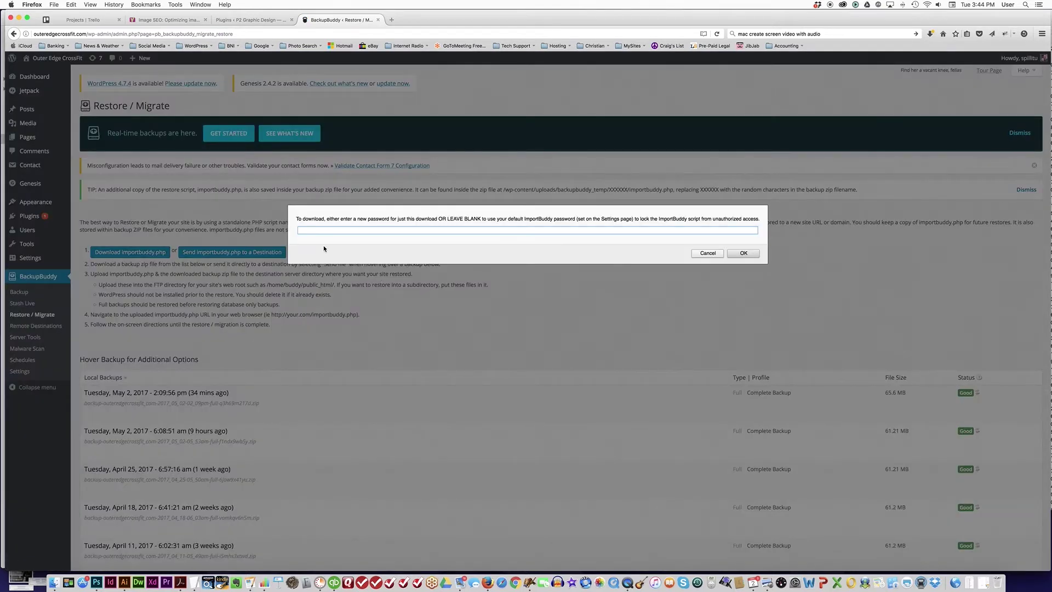
left_click(743, 253)
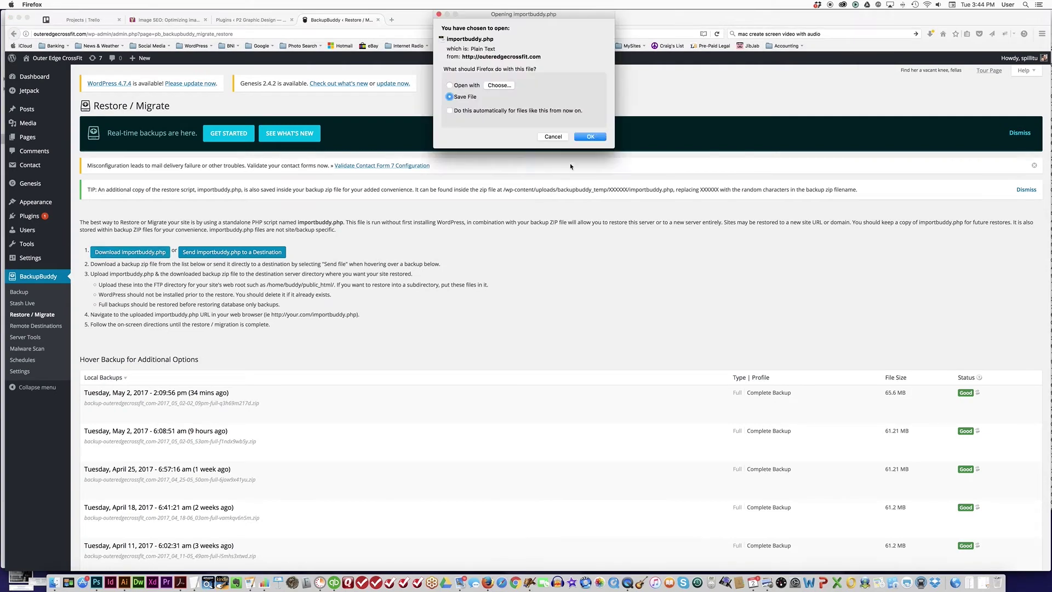
left_click(596, 138)
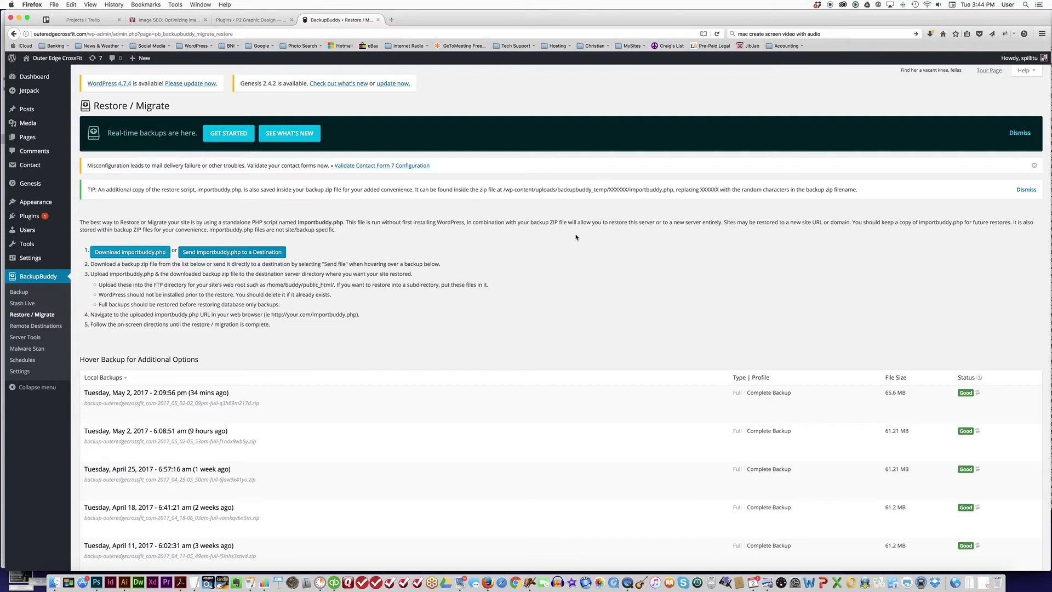
left_click(186, 85)
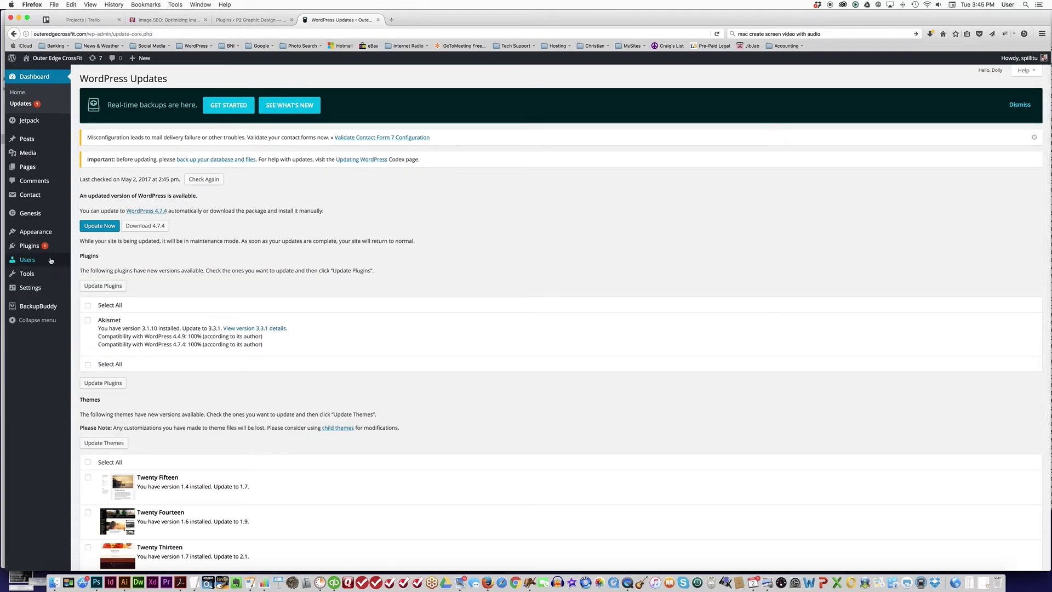
Update WordPress core to 4.7.4 from the Updates page
left_click(99, 227)
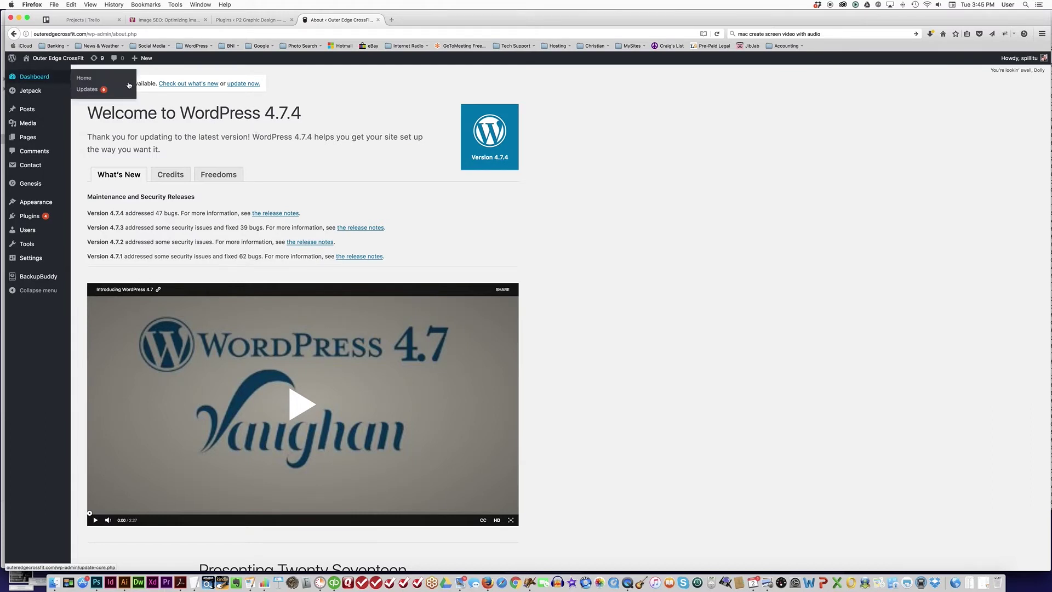
Update Genesis to 2.5.0, confirm overwriting the installed theme, and complete the upgrade
left_click(243, 83)
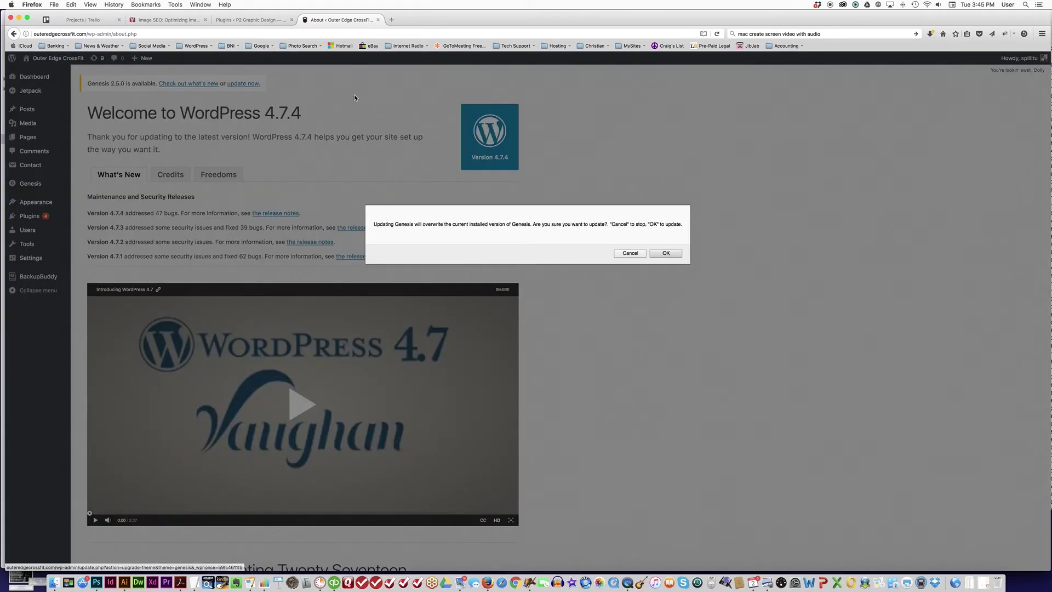
left_click(667, 253)
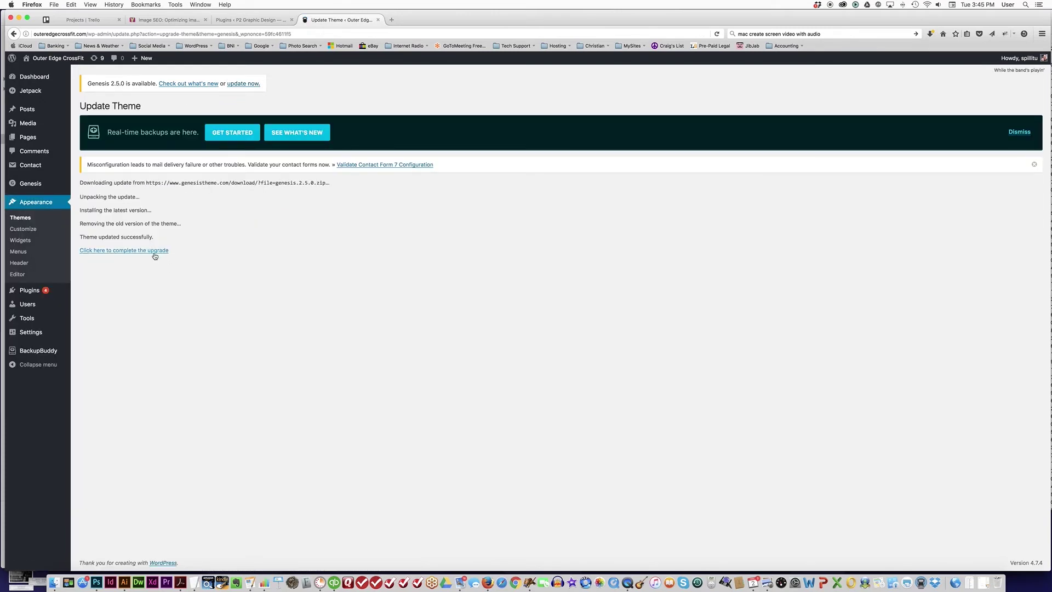
left_click(139, 252)
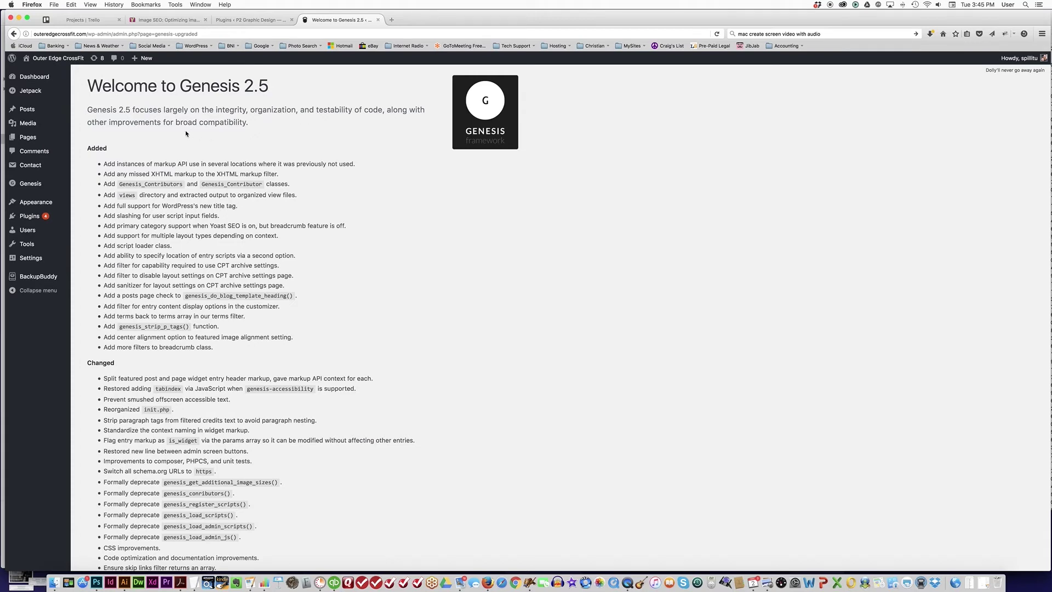
left_click(29, 217)
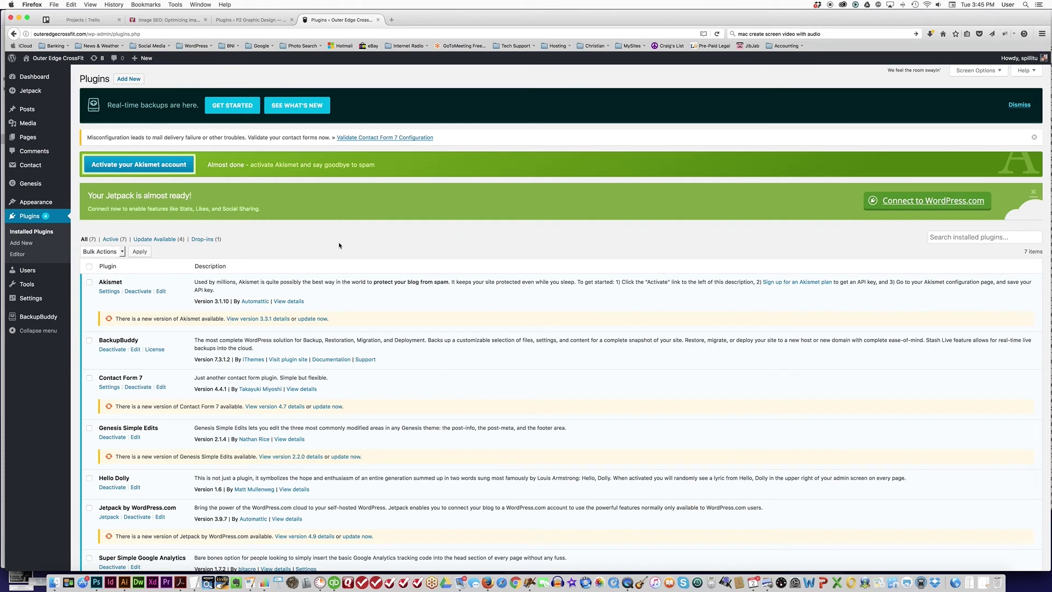
Update the Akismet, Contact Form 7, Genesis Simple Edits and Jetpack plugins
scroll(344, 218, "down", 3)
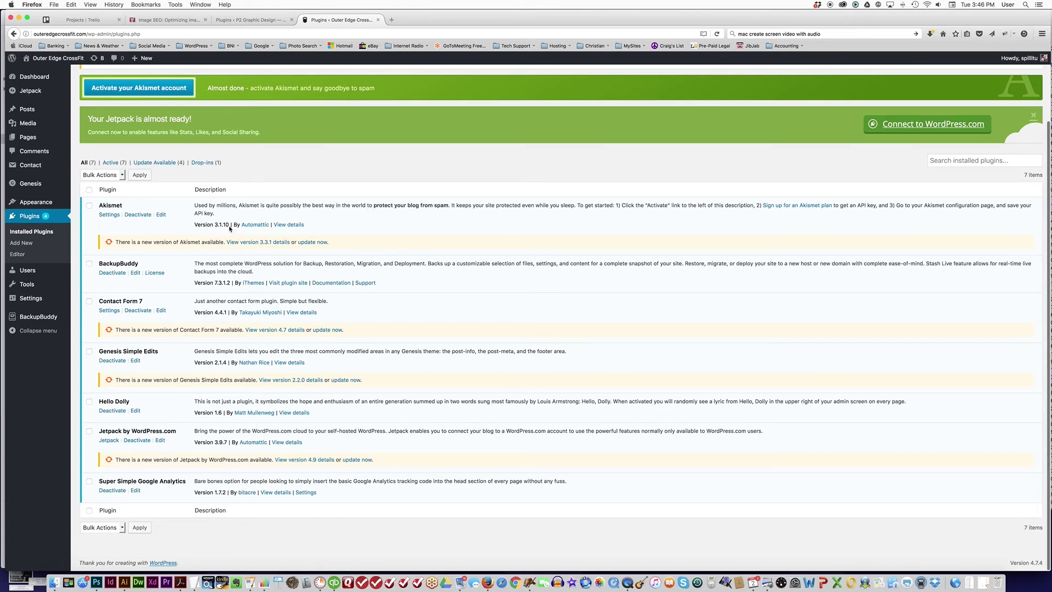
left_click(312, 243)
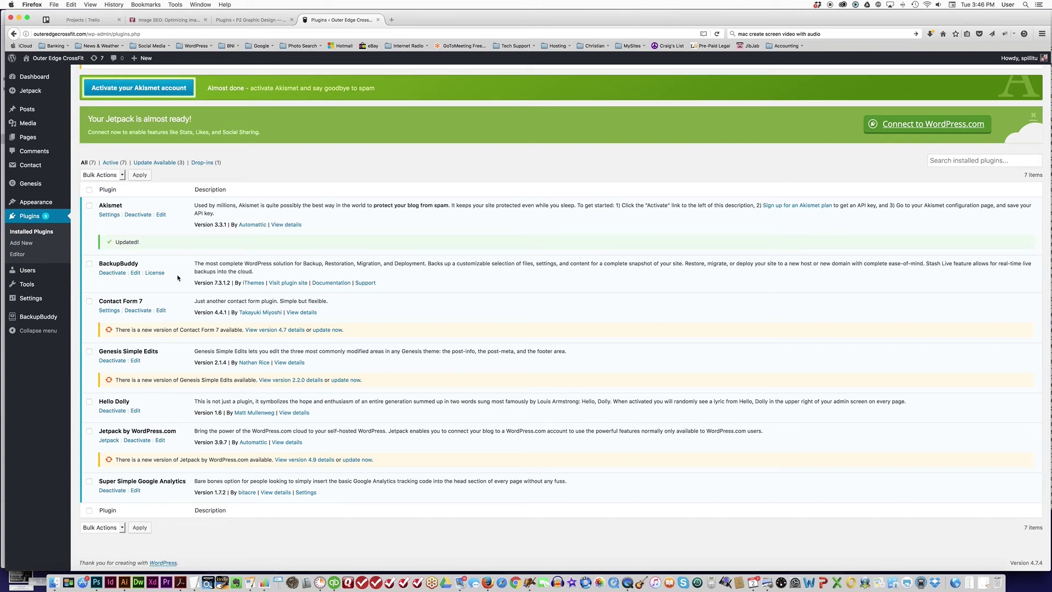
left_click(328, 330)
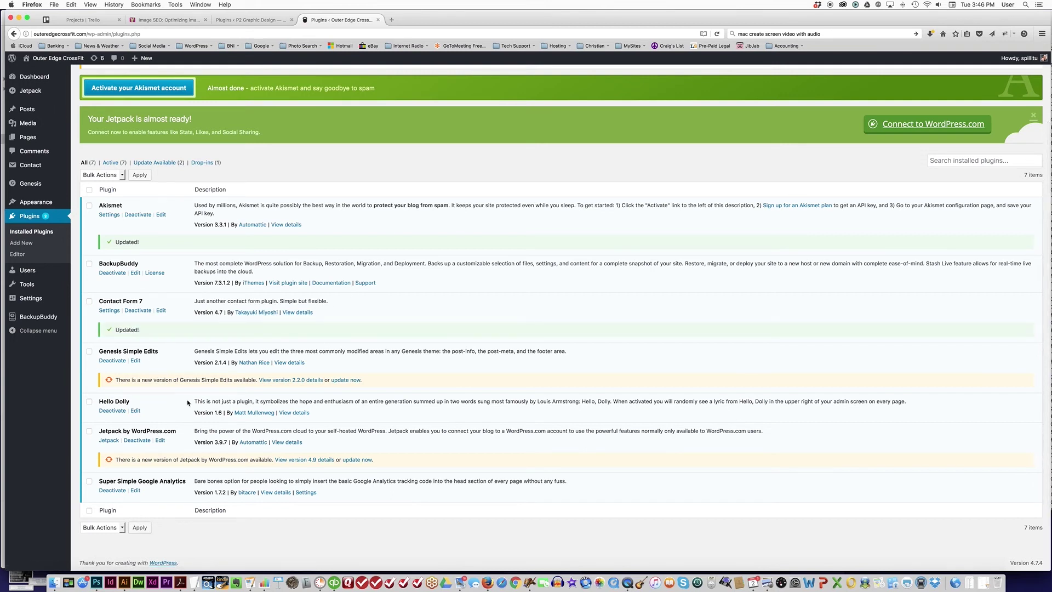
left_click(346, 379)
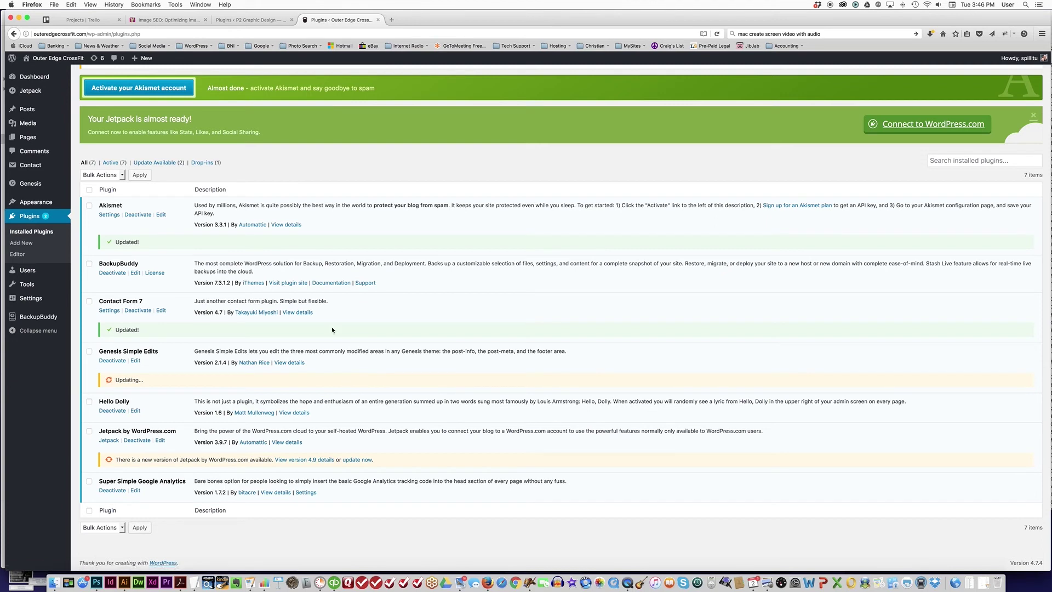
left_click(359, 460)
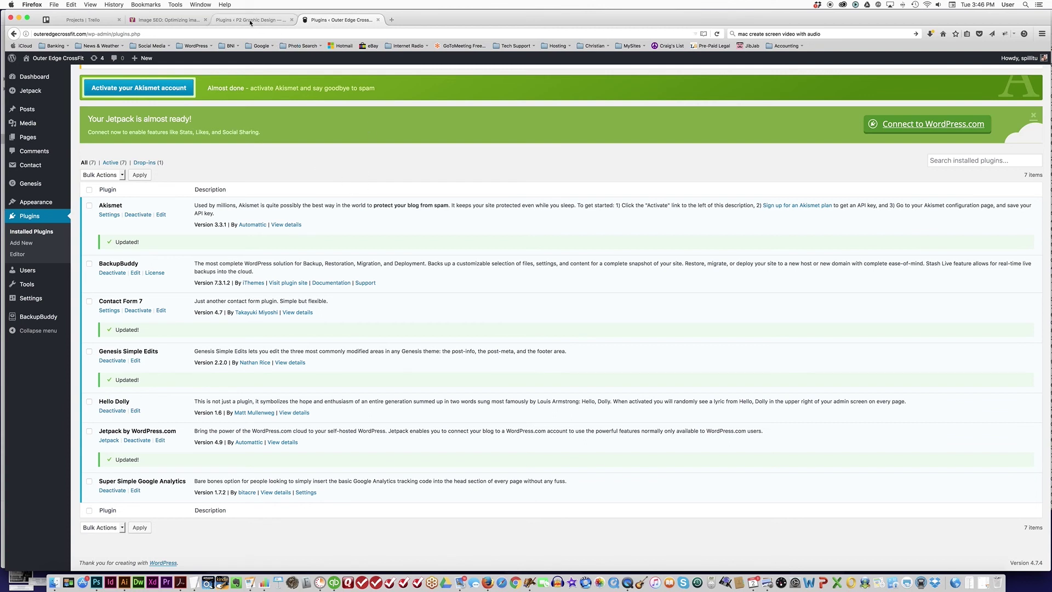
left_click(59, 59)
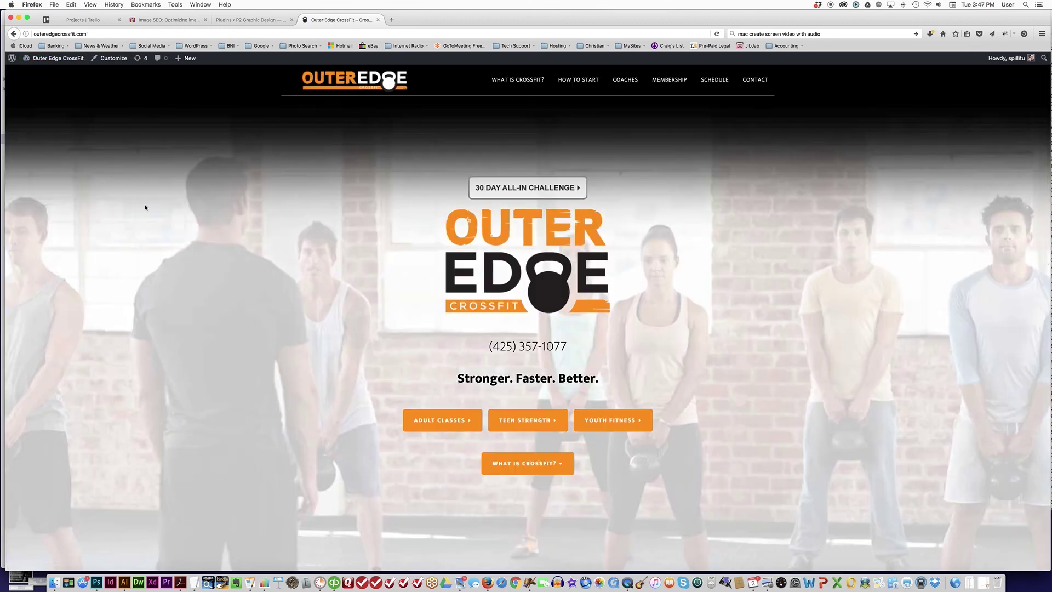
Browse the live site's WHAT IS CROSSFIT? and HOW TO START pages
left_click(515, 81)
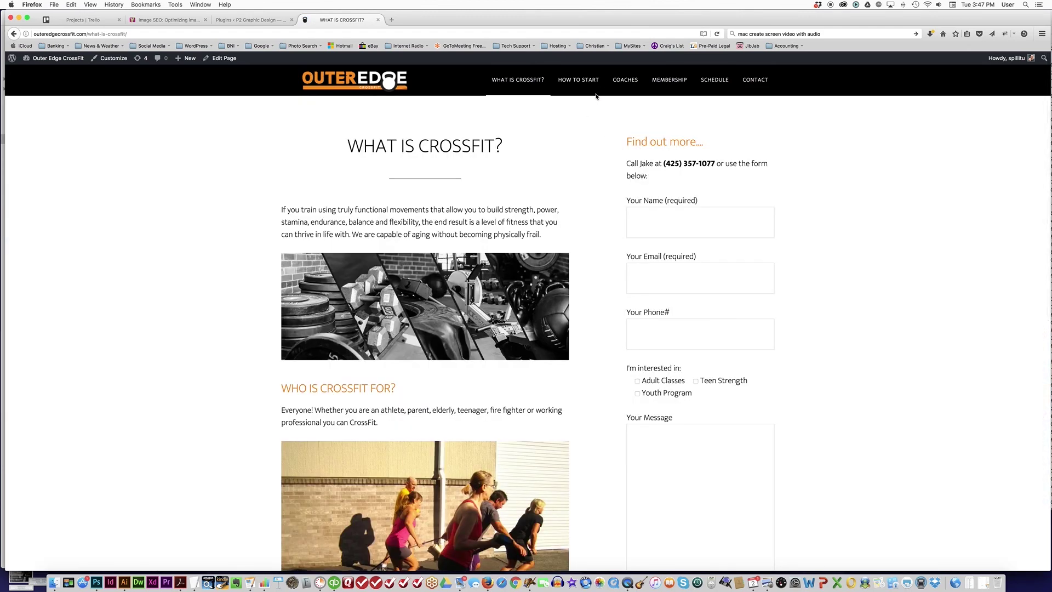
left_click(591, 80)
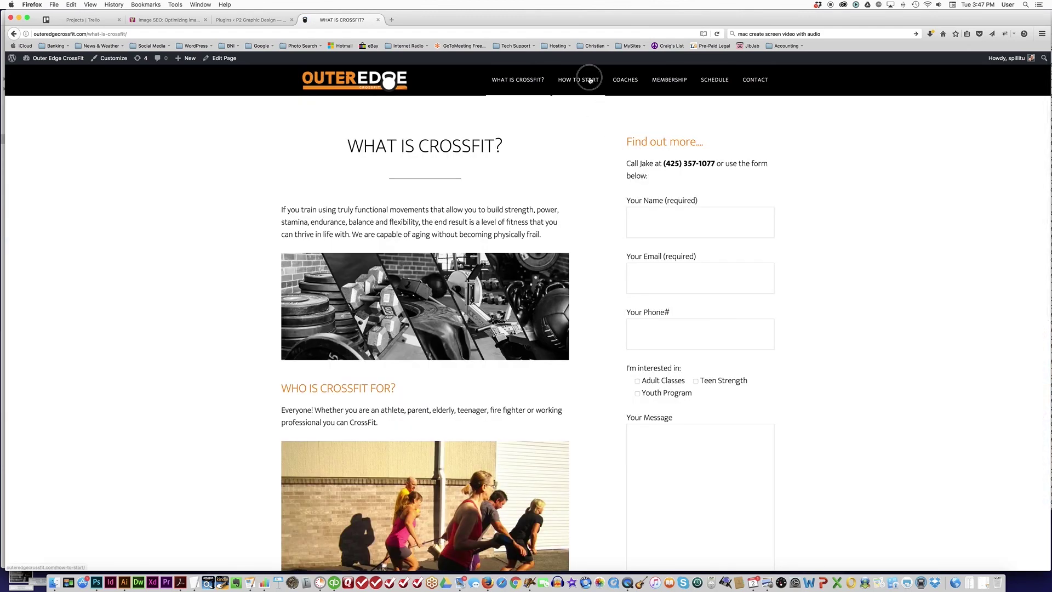